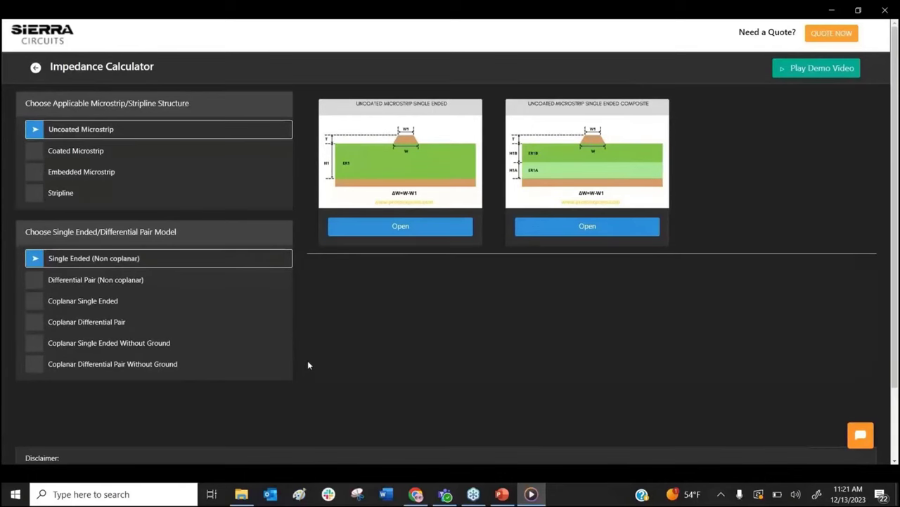
# Step: Choose the Coated Microstrip structure with the Differential Pair (Non coplanar) model and open its non-composite impedance calculator
pyautogui.click(91, 152)
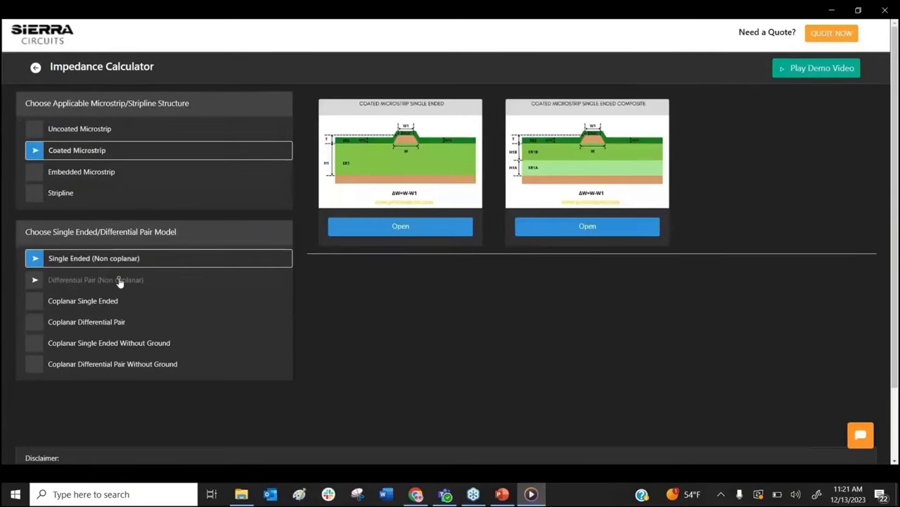
pyautogui.click(120, 280)
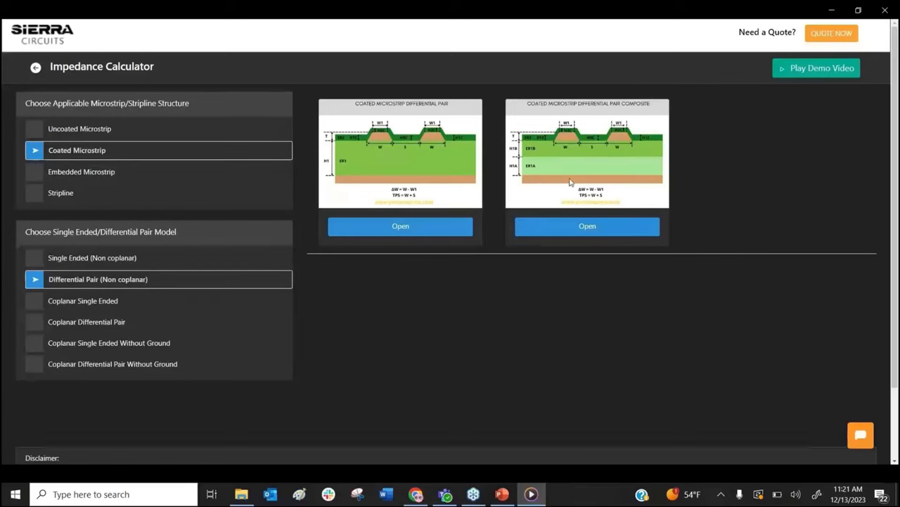
pyautogui.moveTo(493, 217)
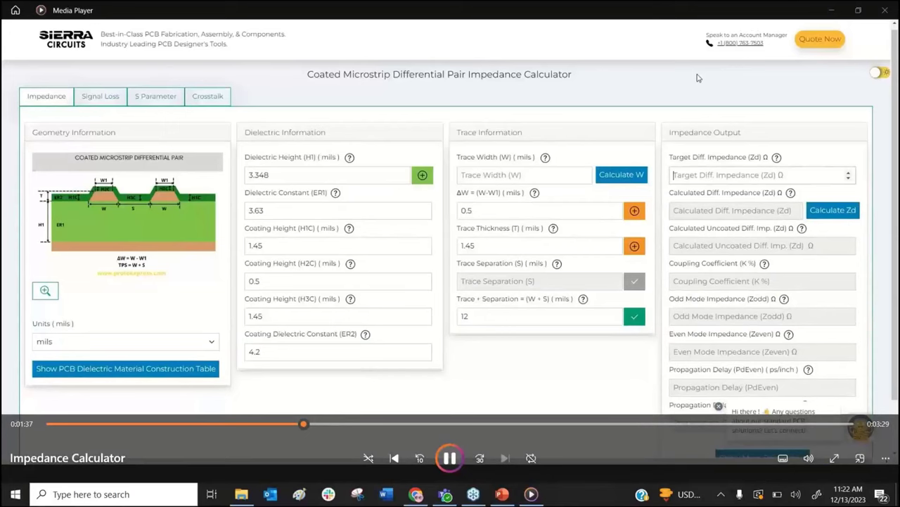
pyautogui.click(171, 423)
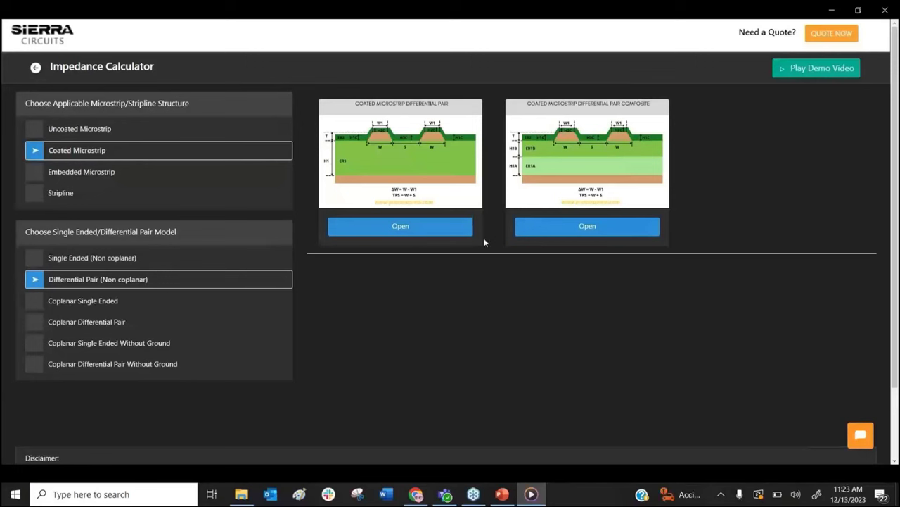
pyautogui.click(407, 229)
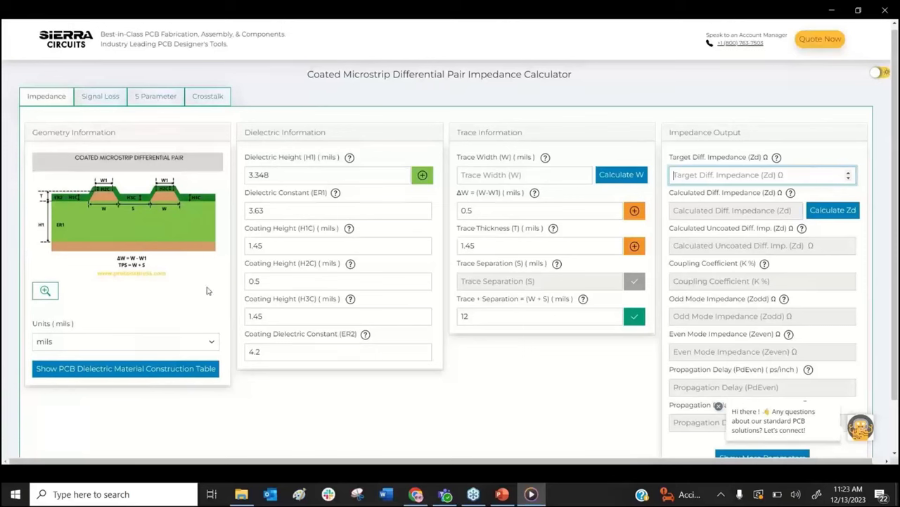
# Step: Choose mils as the units and consult the Copper Weight vs ΔW guidelines
pyautogui.click(213, 344)
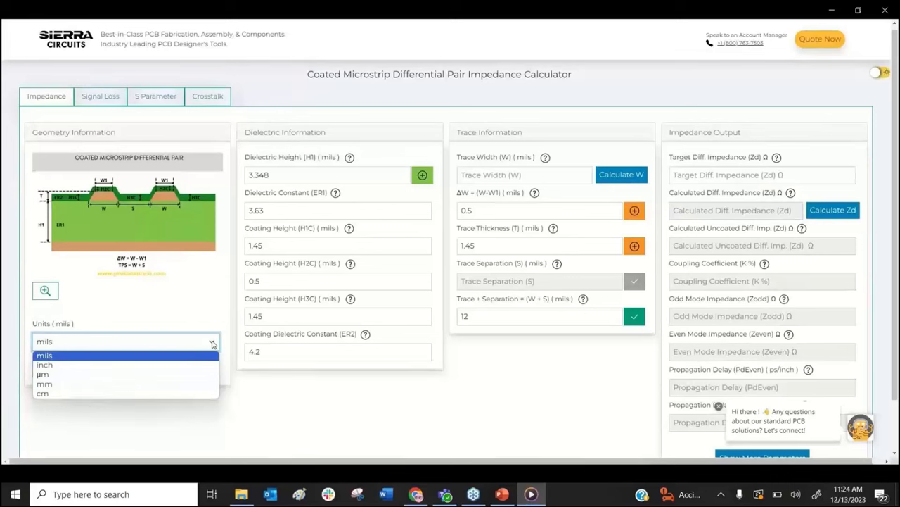
pyautogui.click(212, 358)
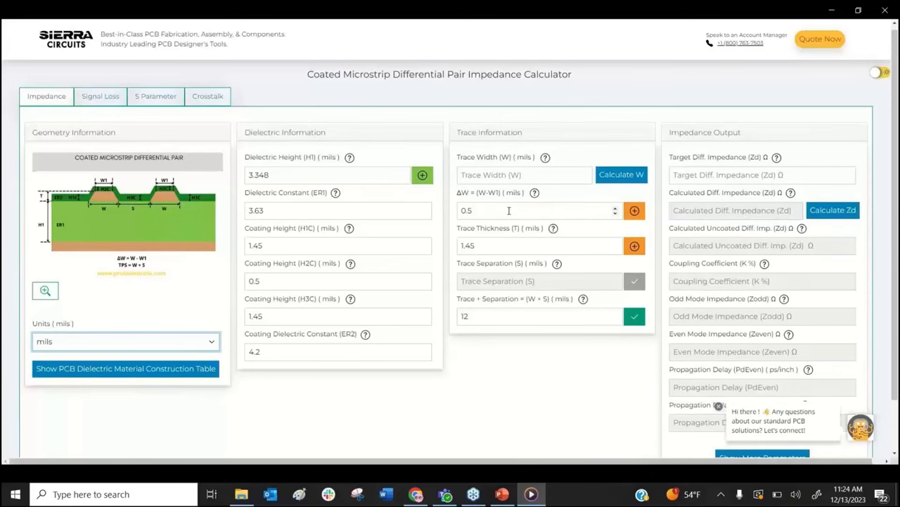
pyautogui.click(534, 193)
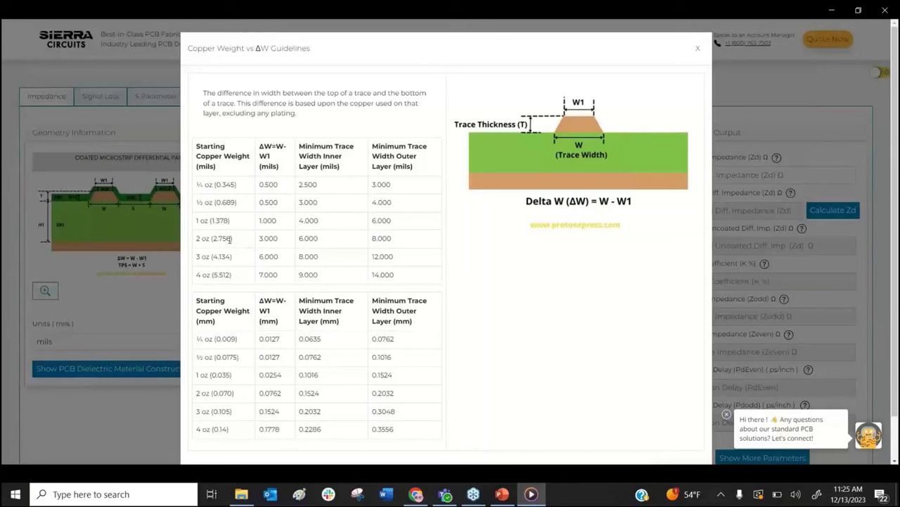
pyautogui.click(697, 51)
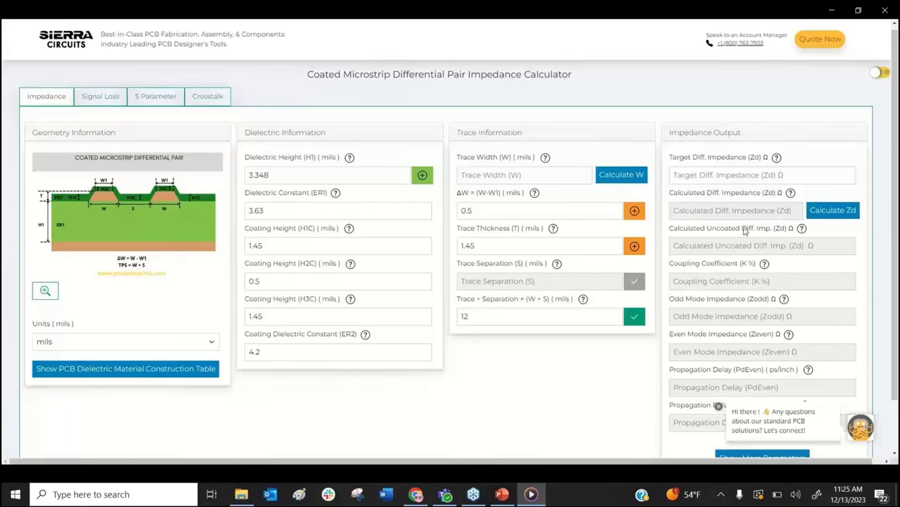
# Step: Set the target differential impedance to 90 Ω and calculate the required trace width
pyautogui.click(695, 175)
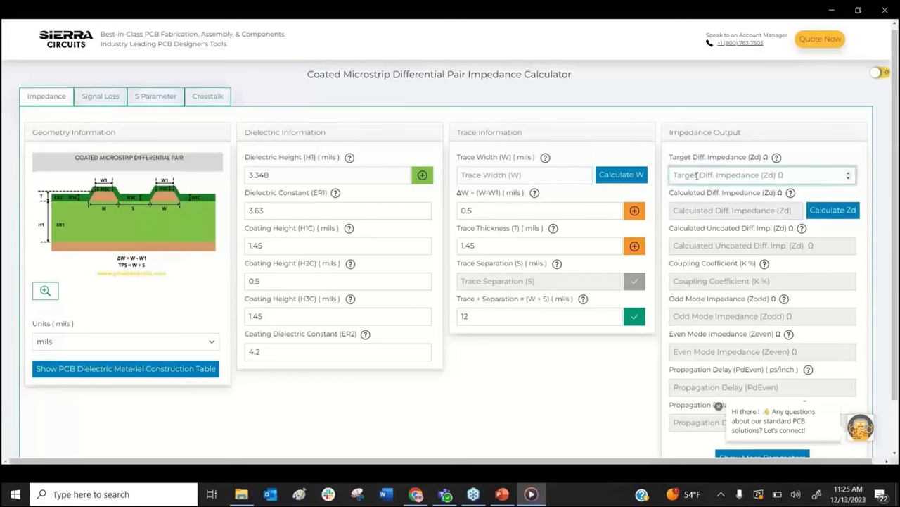
pyautogui.write('90')
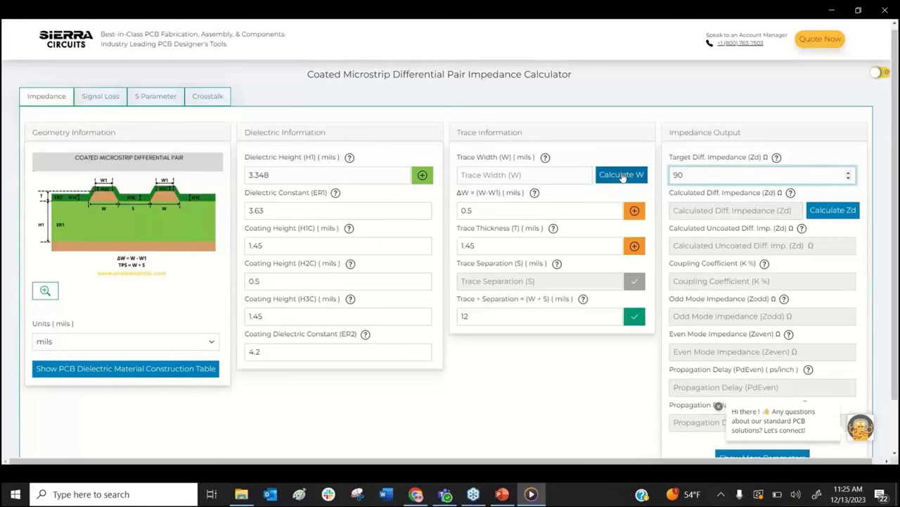
pyautogui.click(622, 176)
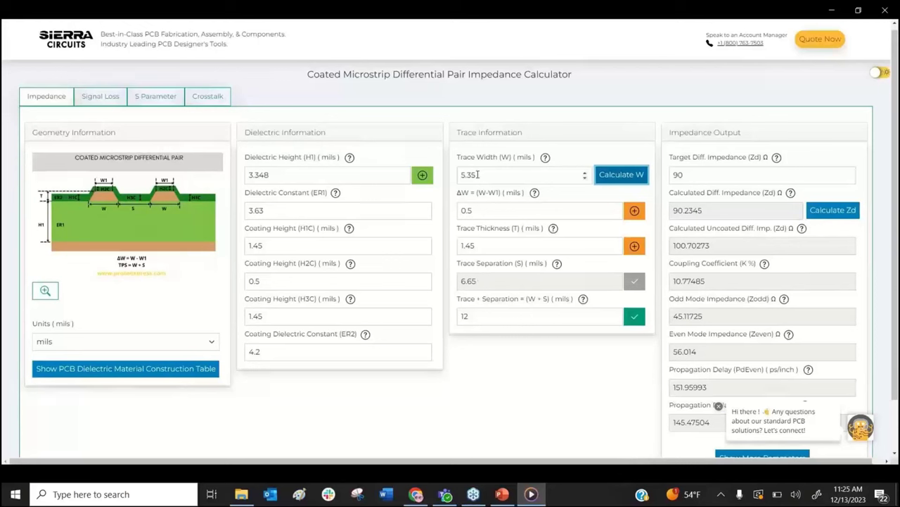
# Step: Round the trace width to 5.4 mils, recalculate the differential impedance, and dismiss the chat message
pyautogui.moveTo(479, 174); pyautogui.dragTo(467, 175)
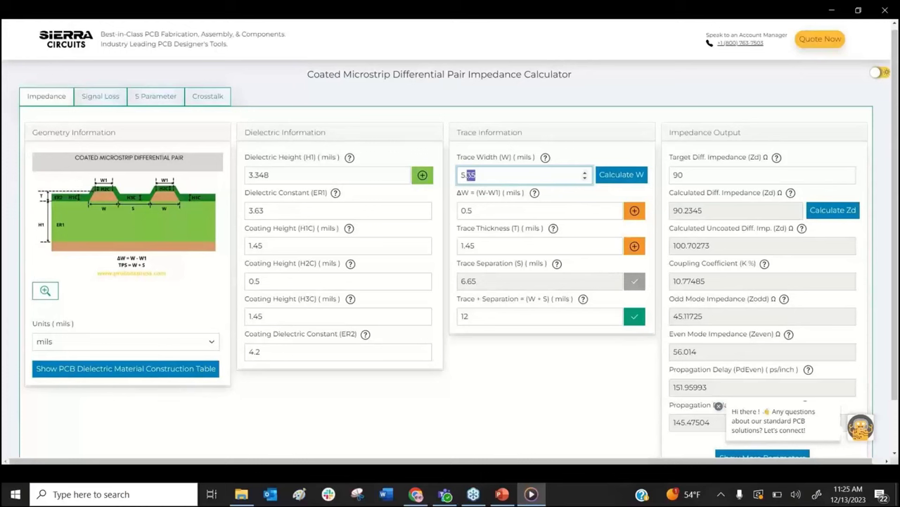
pyautogui.write('4')
pyautogui.click(822, 219)
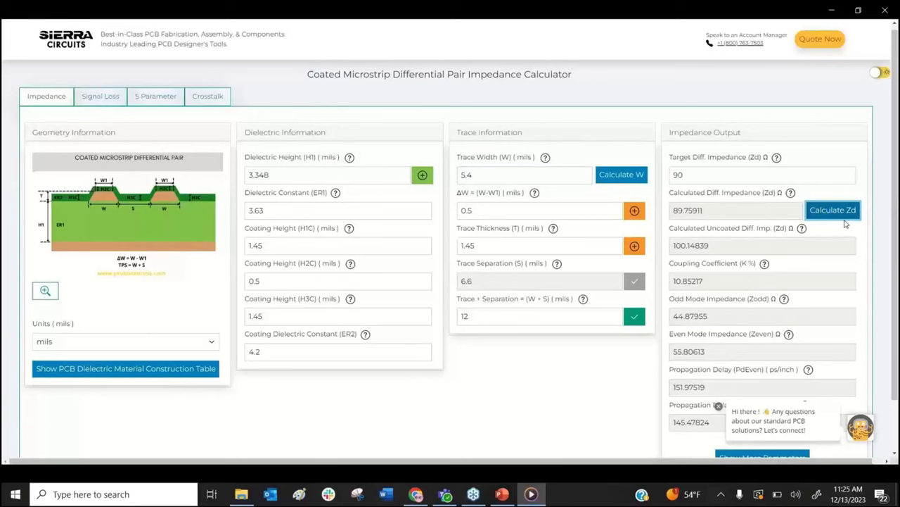
pyautogui.click(718, 405)
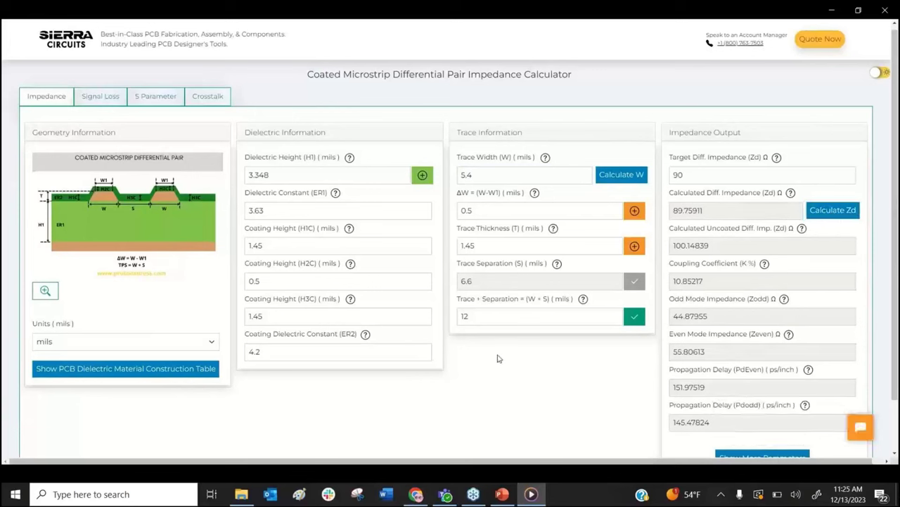
# Step: Return to the structure selection and open the Stripline calculator for the Single Ended (Non coplanar) model
pyautogui.hotkey('alt', 'Left')
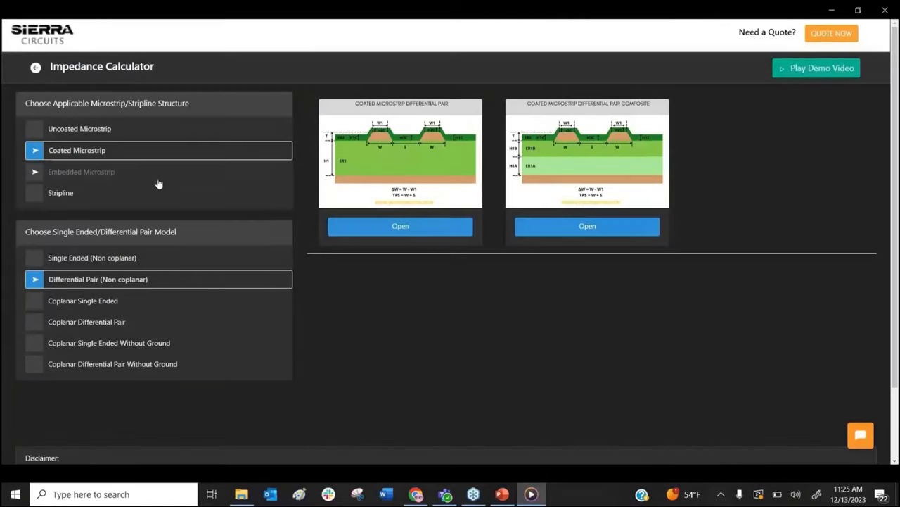
pyautogui.click(98, 192)
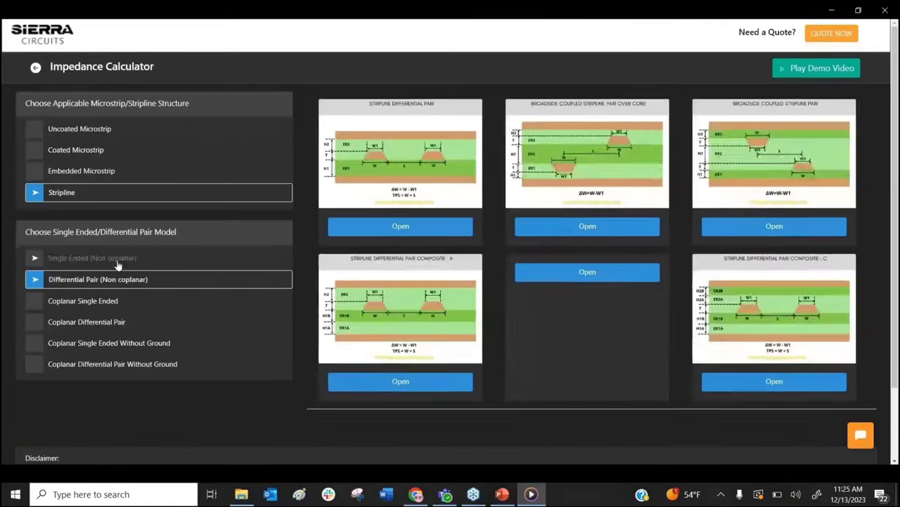
pyautogui.click(117, 258)
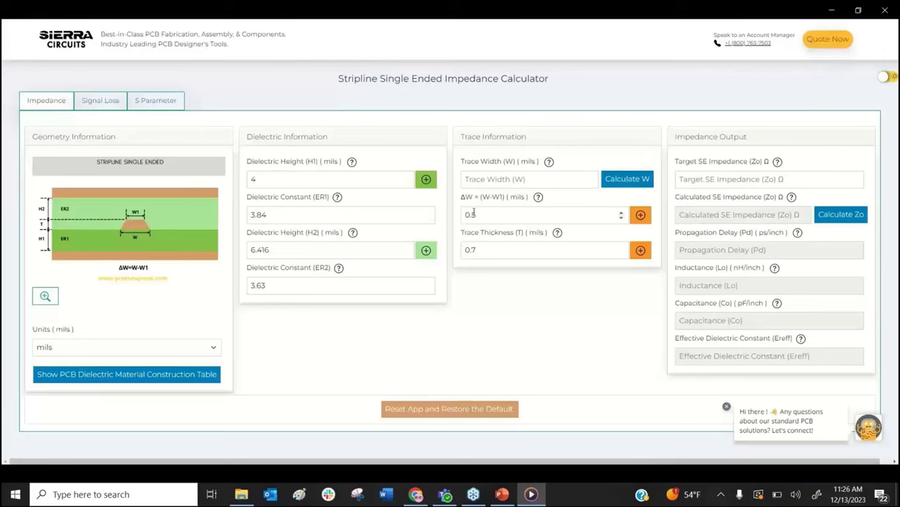
# Step: Set the target single-ended impedance to 50 Ω and calculate the required stripline trace width
pyautogui.click(688, 181)
pyautogui.write('50')
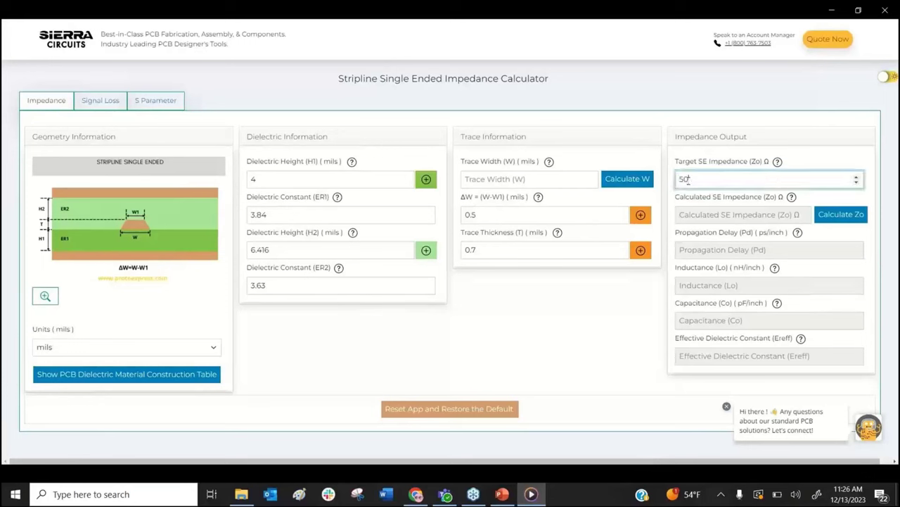
pyautogui.click(629, 182)
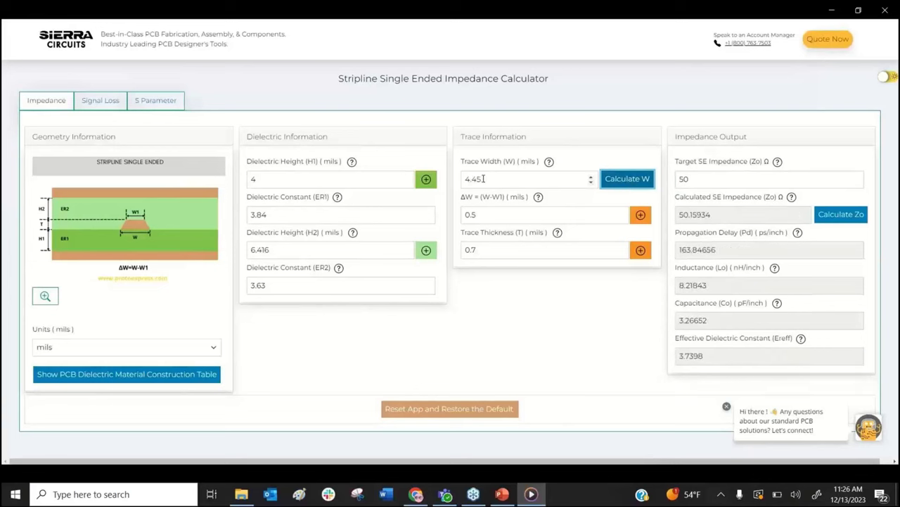
# Step: Round the stripline trace width to 4.5 mils and recalculate the single-ended impedance
pyautogui.moveTo(482, 178); pyautogui.dragTo(472, 179)
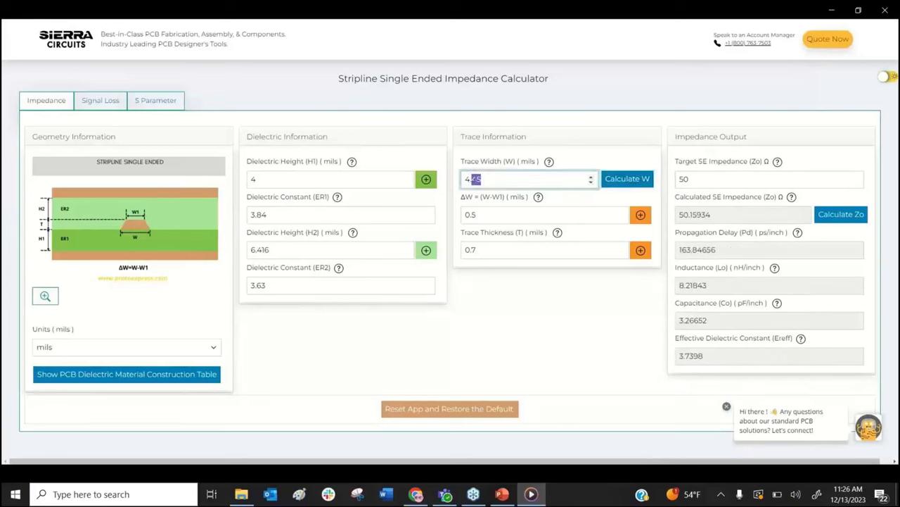
pyautogui.write('.5')
pyautogui.click(817, 216)
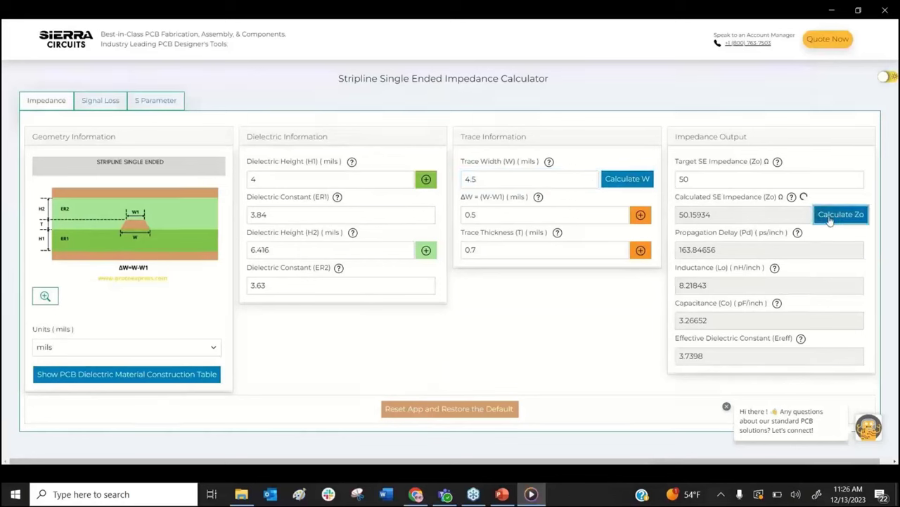
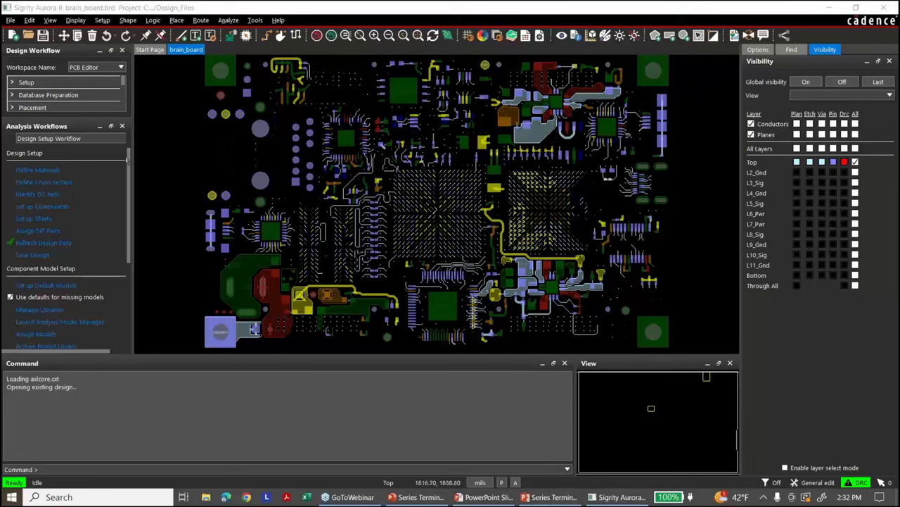
# Step: In Sigrity Aurora, set the default IO cell model for single-ended BI/OTHER pins to cds_bi_gen_1p2v_33_1pf from ibis_cds_default_1p2v_bidirs.ibs
pyautogui.moveTo(130, 166); pyautogui.dragTo(128, 198)
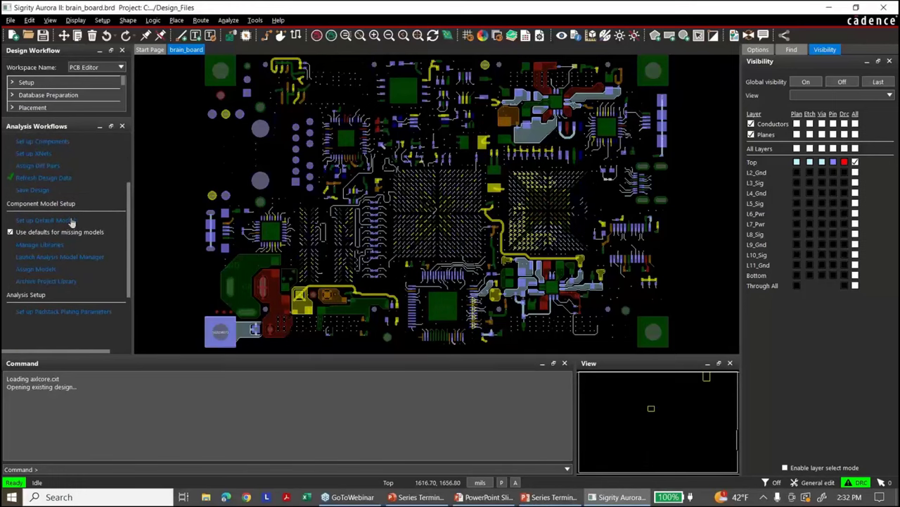
pyautogui.click(70, 220)
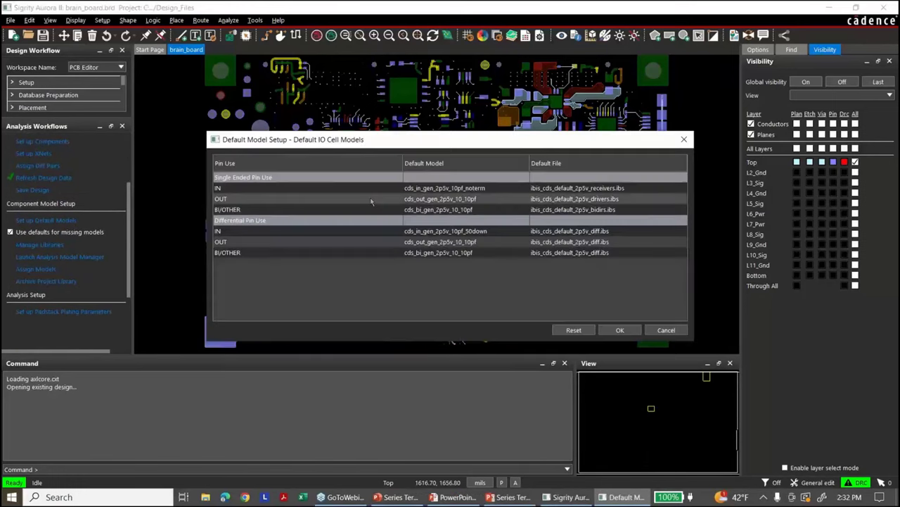
pyautogui.doubleClick(458, 209)
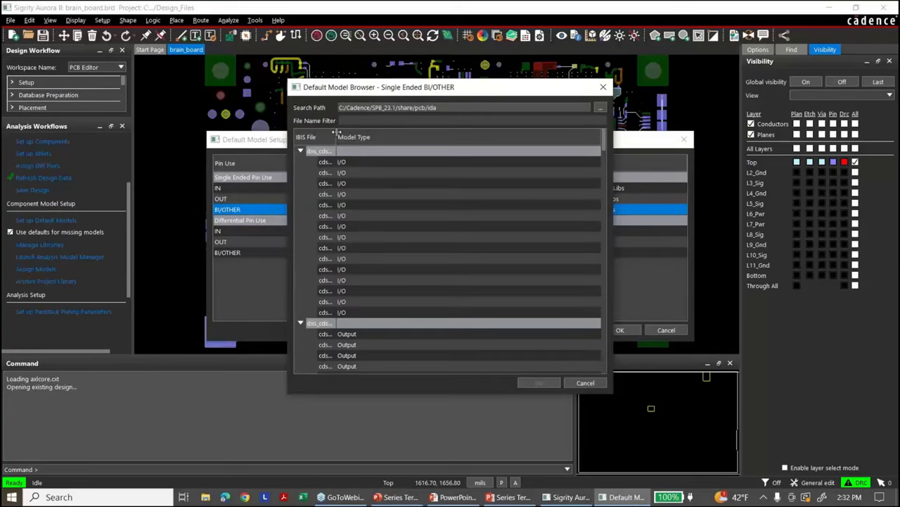
pyautogui.moveTo(337, 132); pyautogui.dragTo(403, 132)
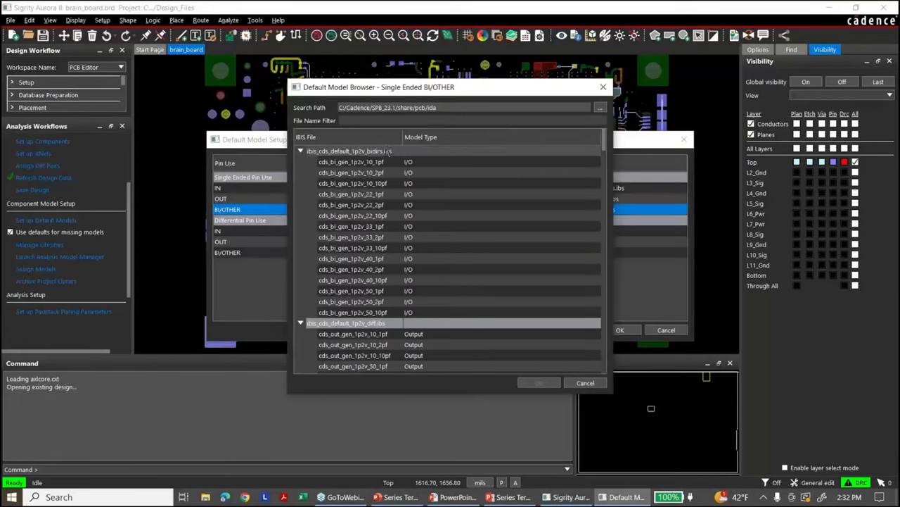
pyautogui.doubleClick(377, 226)
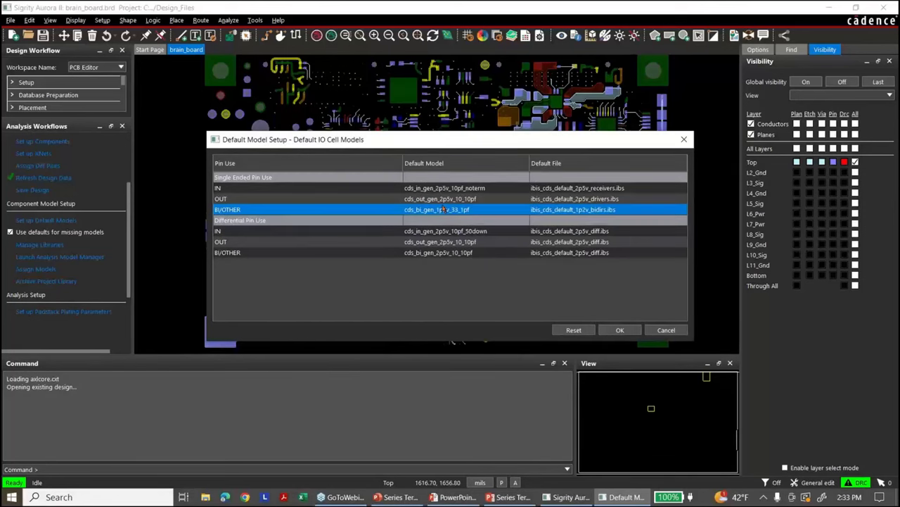
pyautogui.click(619, 329)
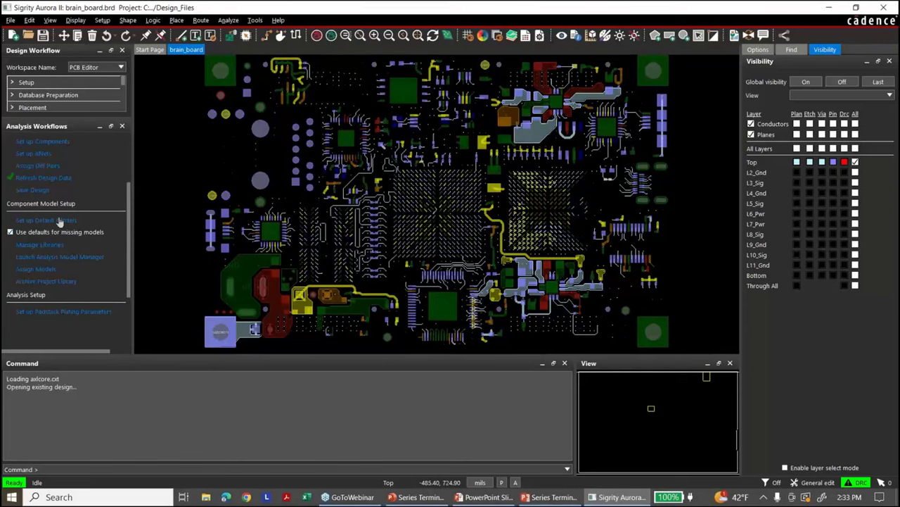
# Step: Switch the analysis to the Topology Extraction Workflow and select the net DDR_DQ<9> for it
pyautogui.scroll(3, 60, 222)
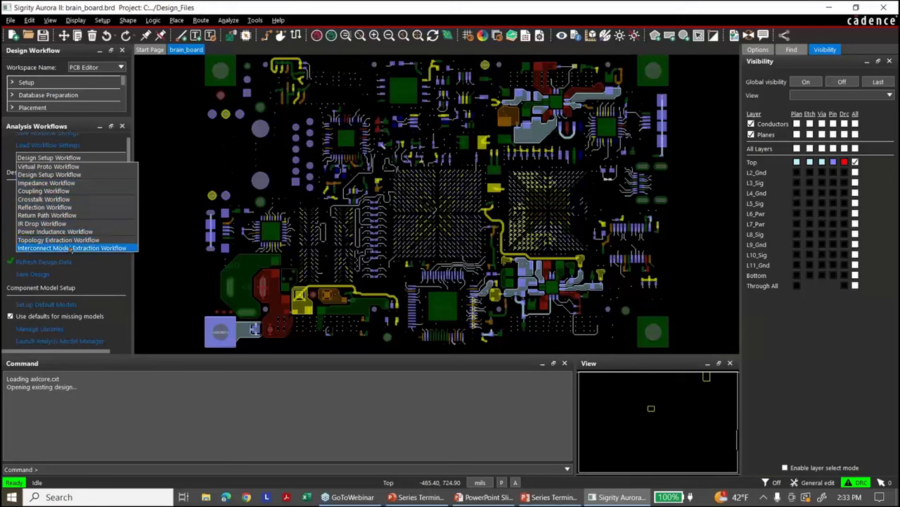
pyautogui.click(69, 240)
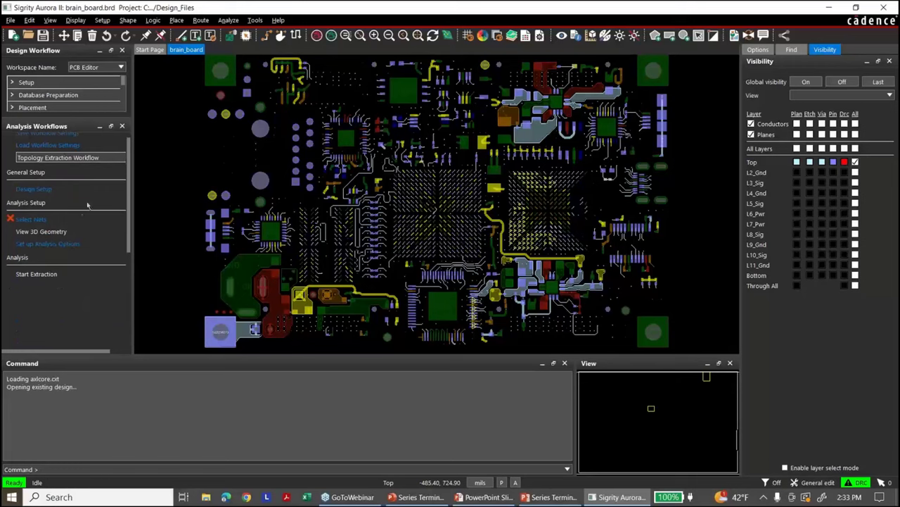
pyautogui.click(29, 221)
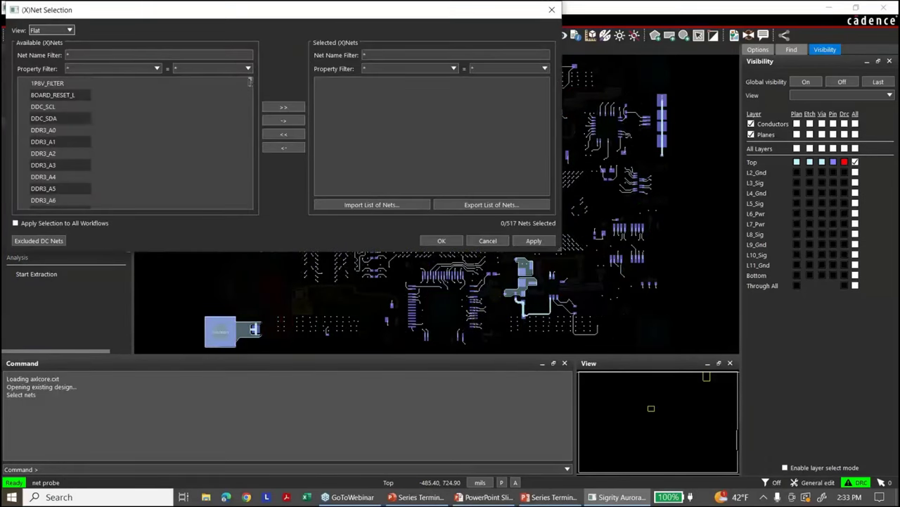
pyautogui.moveTo(247, 83); pyautogui.dragTo(249, 102)
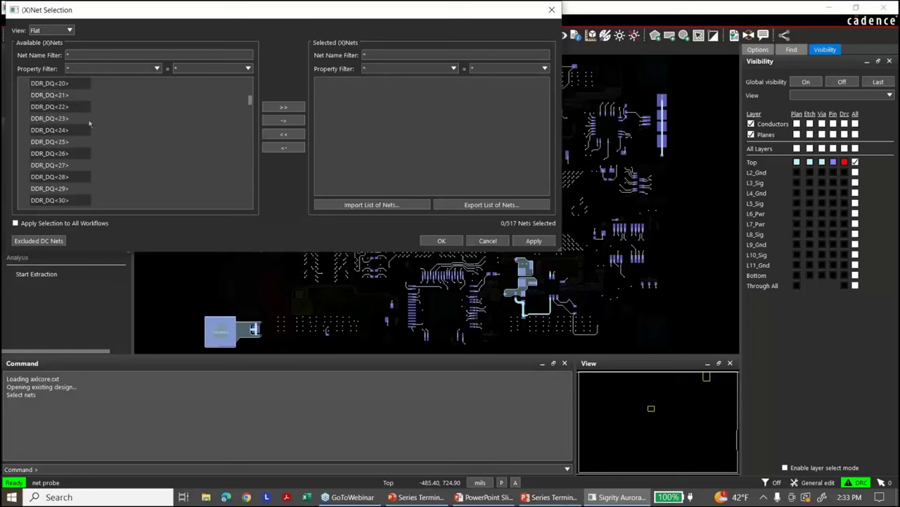
pyautogui.scroll(5, 87, 120)
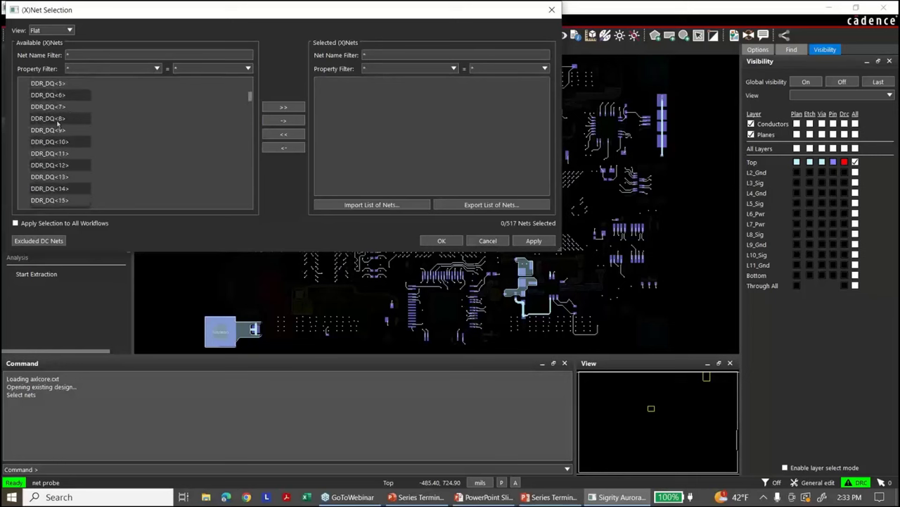
pyautogui.click(59, 130)
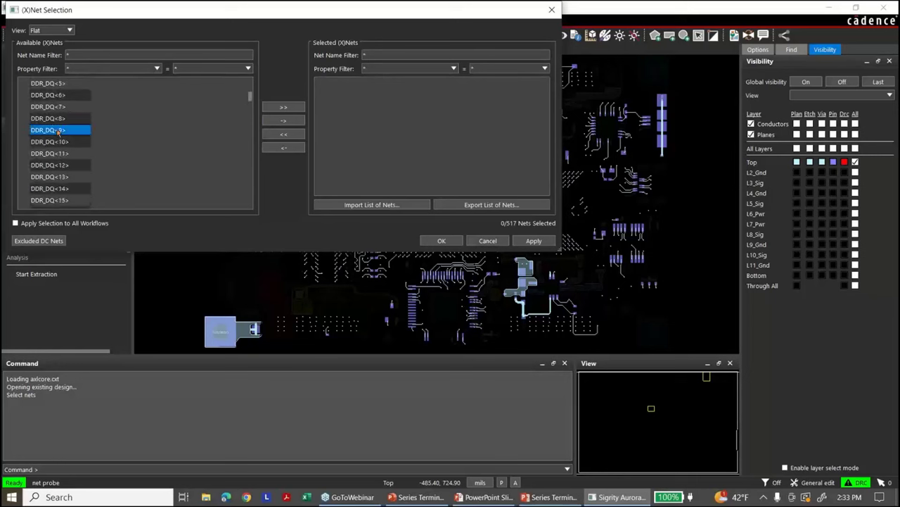
pyautogui.click(283, 119)
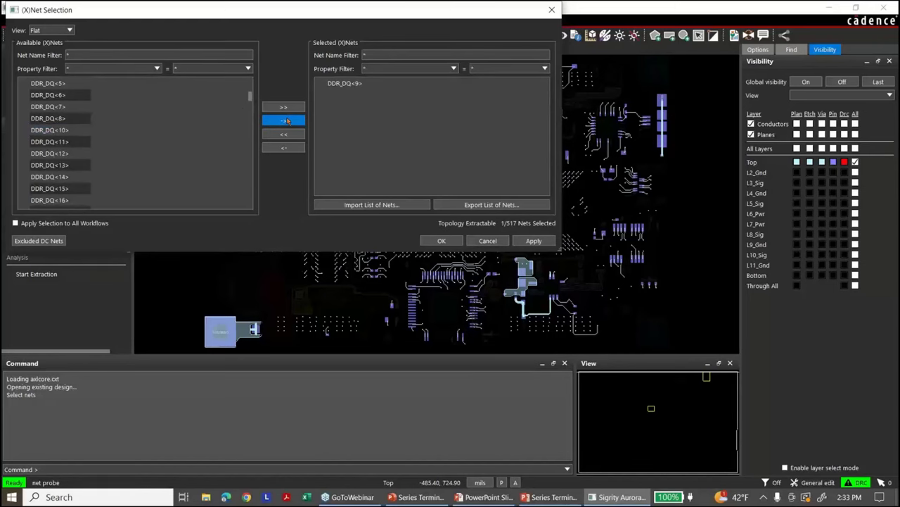
pyautogui.click(442, 241)
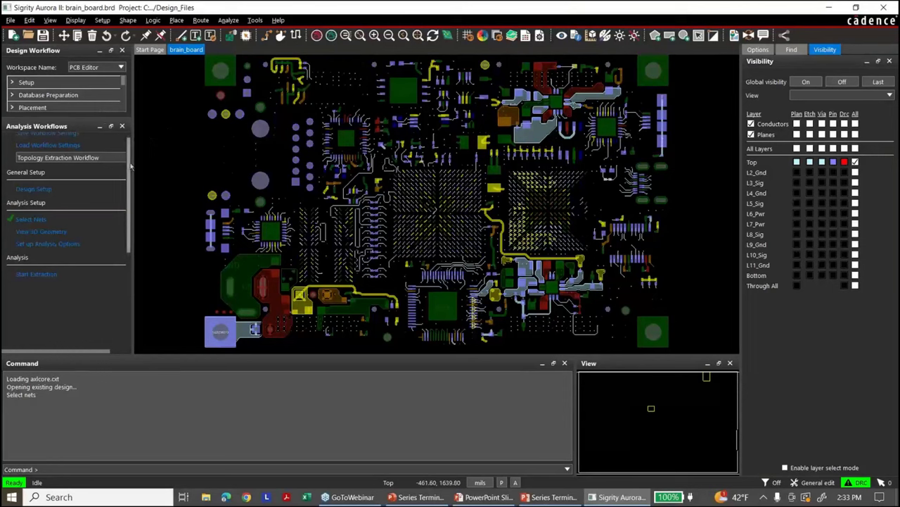
# Step: Start the topology extraction of the selected net
pyautogui.scroll(1, 131, 168)
pyautogui.scroll(-2, 105, 158)
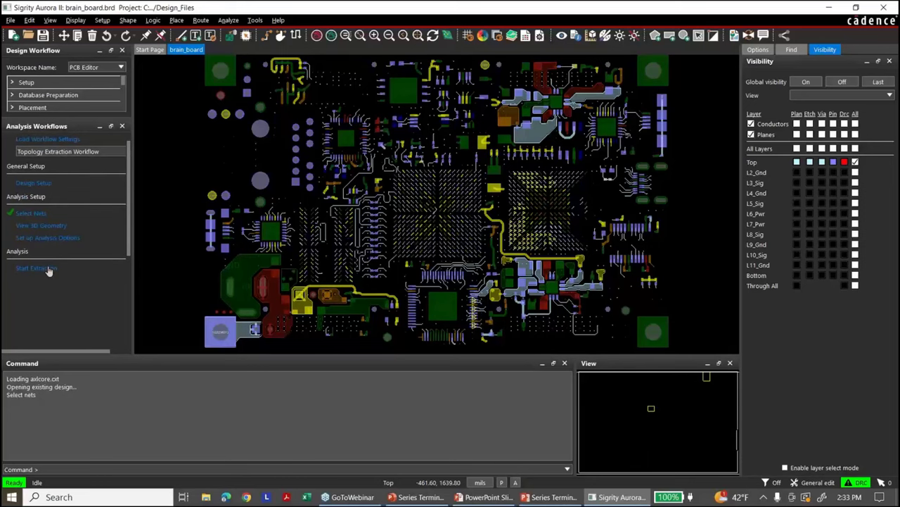
pyautogui.click(49, 272)
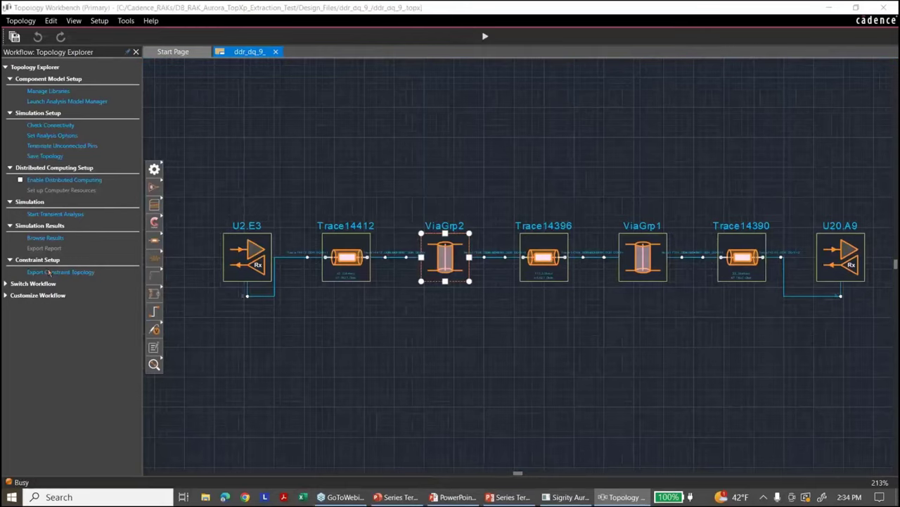
# Step: Return to Sigrity Aurora, view the selected net's 3D geometry in Allegro 3D Canvas, and go back to Topology Workbench
pyautogui.hotkey('alt', 'Tab')
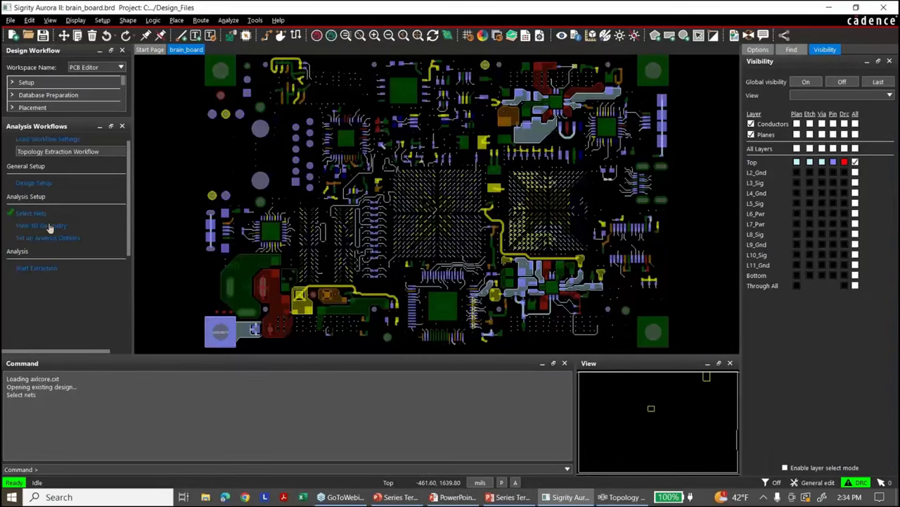
pyautogui.click(49, 226)
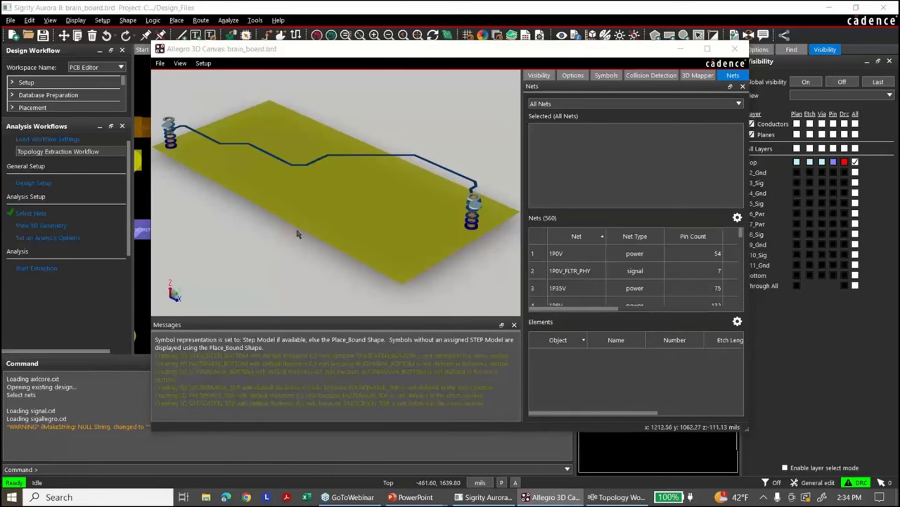
pyautogui.hotkey('alt', 'Tab')
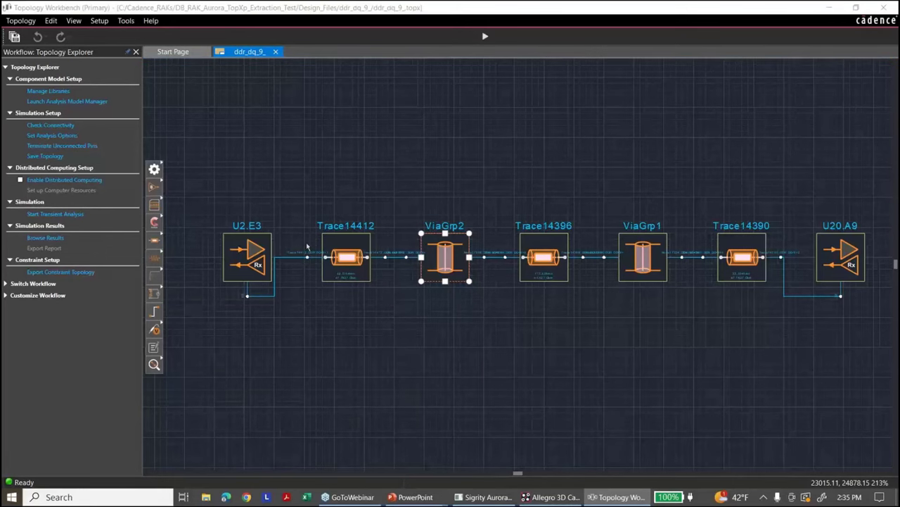
pyautogui.hotkey('alt', 'Tab')
pyautogui.hotkey('alt', 'Tab')
pyautogui.hotkey('alt', 'Tab')
pyautogui.hotkey('alt', 'Tab')
pyautogui.hotkey('alt', 'Tab')
pyautogui.hotkey('alt', 'Tab')
pyautogui.hotkey('alt', 'Tab')
pyautogui.hotkey('alt', 'Tab')
pyautogui.hotkey('alt', 'Tab')
pyautogui.hotkey('alt', 'Tab')
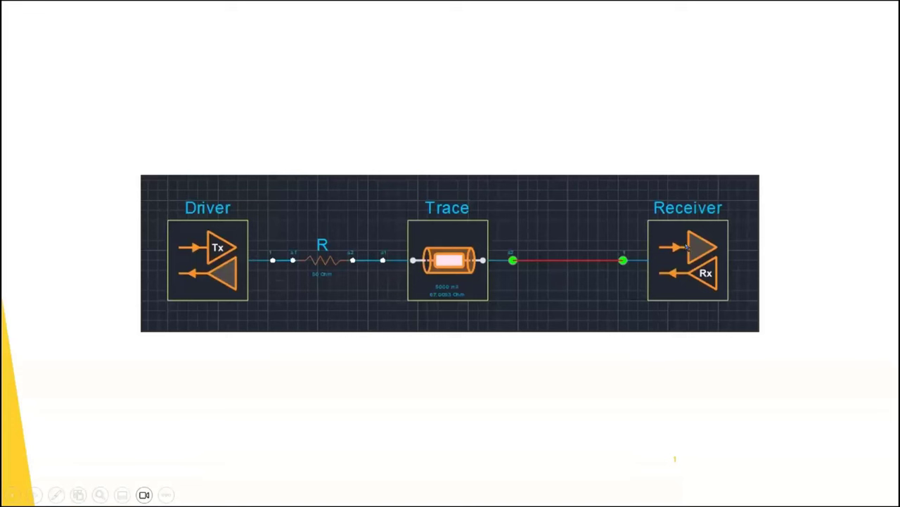
pyautogui.click(630, 230)
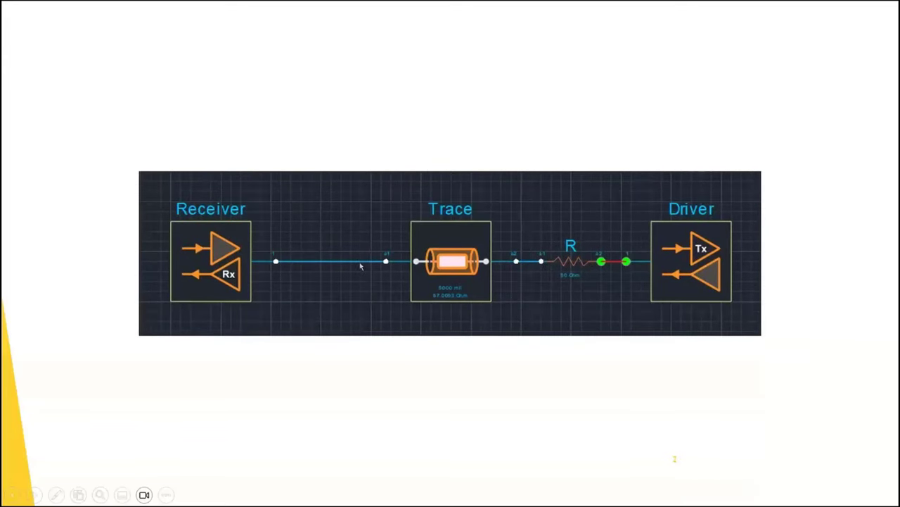
pyautogui.click(551, 111)
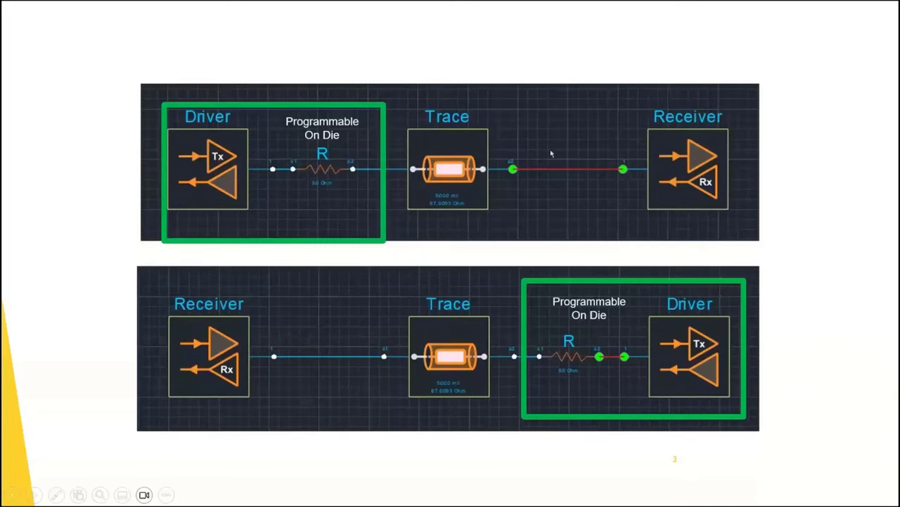